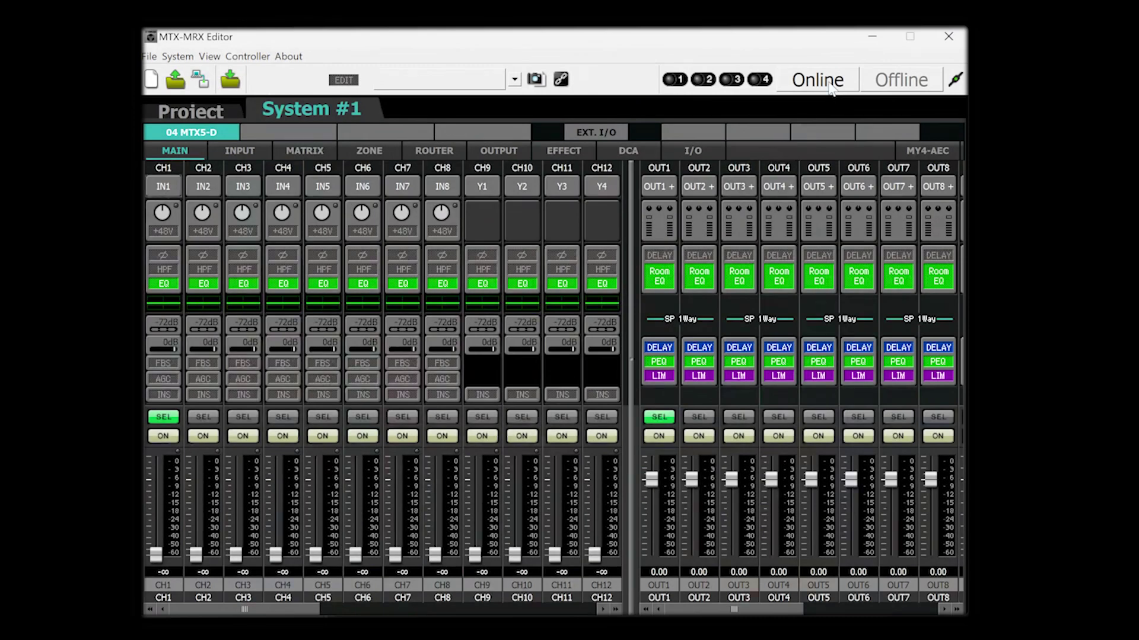
Step: Take the MTX5-D system online to bring up the device-versus-computer synchronization choice
{"action": "left_click", "coordinate": [824, 81]}
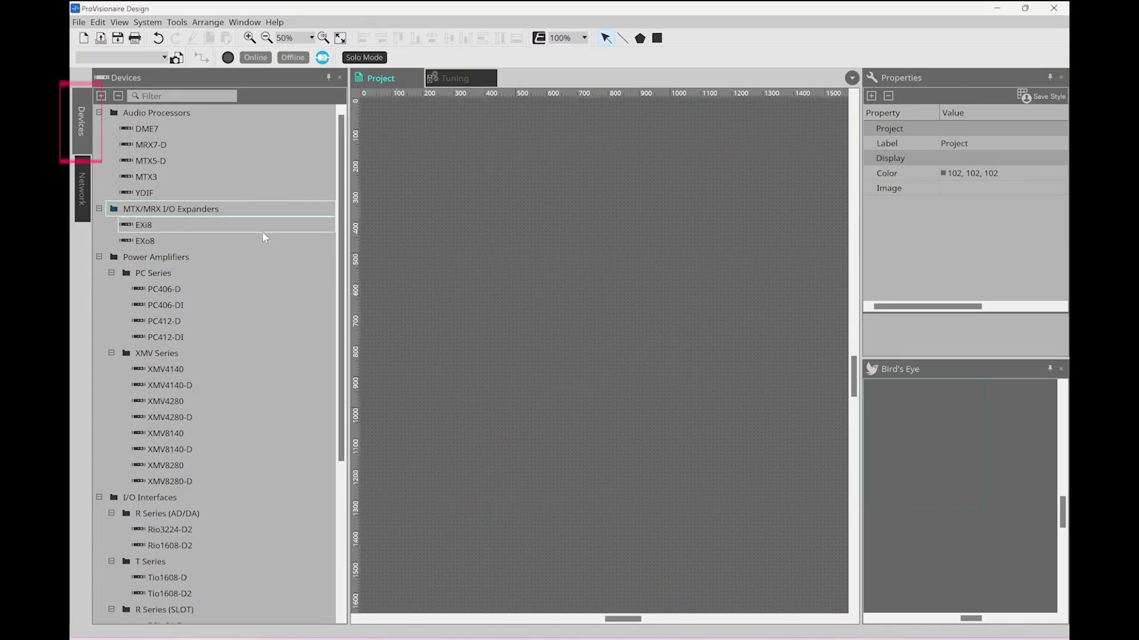
Step: List the devices detected on the network for the MTX3 with unit ID 02
{"action": "left_click", "coordinate": [82, 188]}
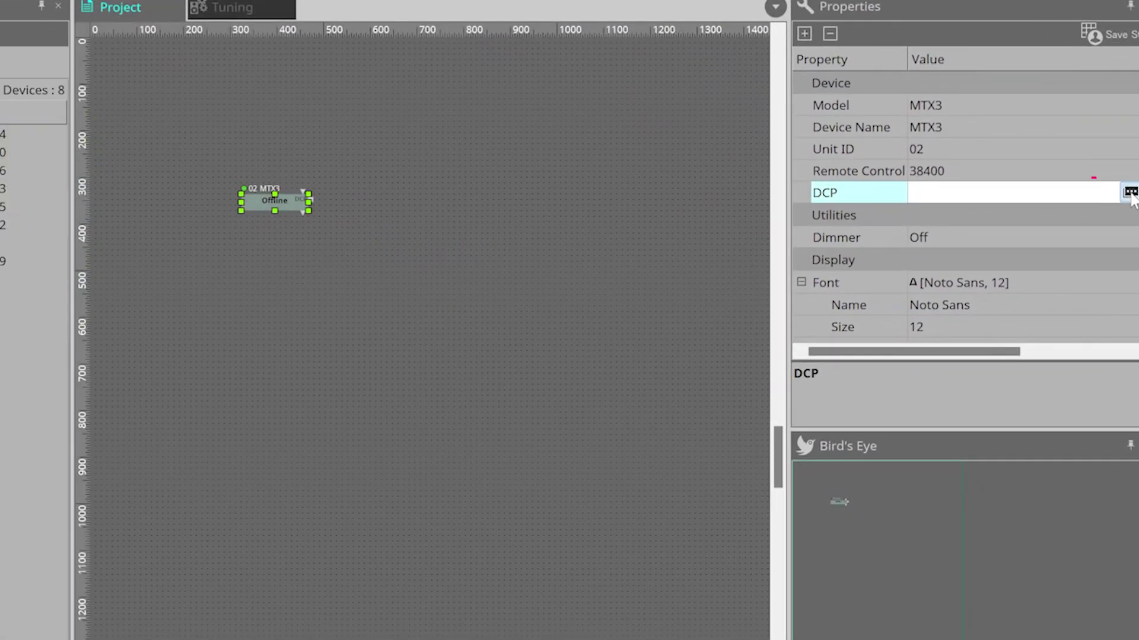
Step: Assign a DCP1V4S-US/EU control panel as DCP ID 0 on the MTX3 and confirm
{"action": "left_click", "coordinate": [1130, 193]}
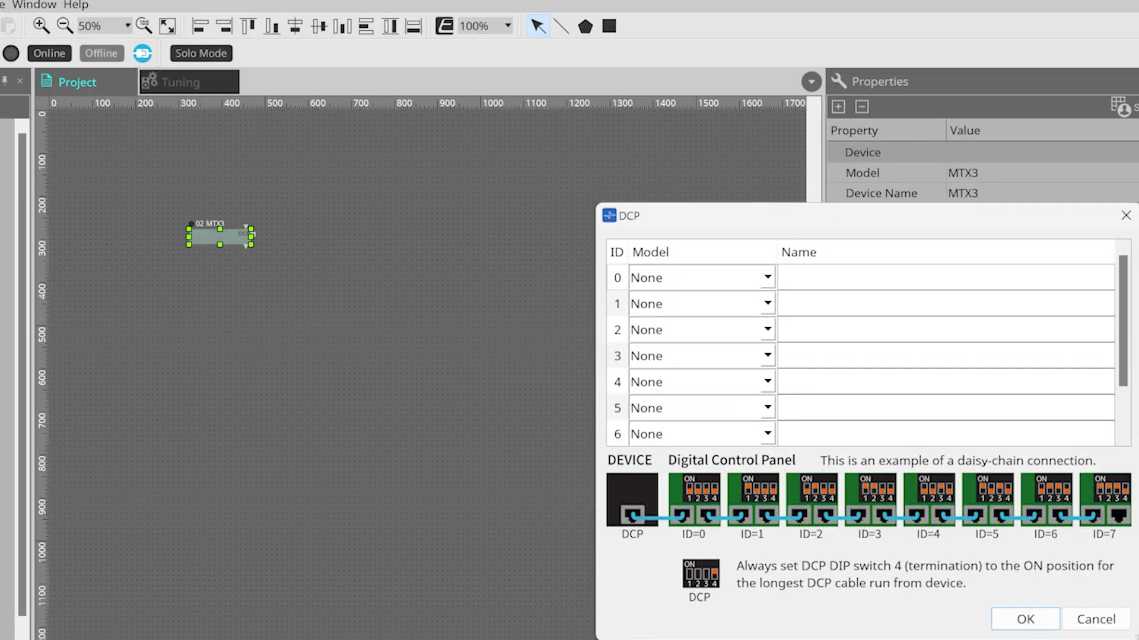
{"action": "left_click", "coordinate": [767, 277]}
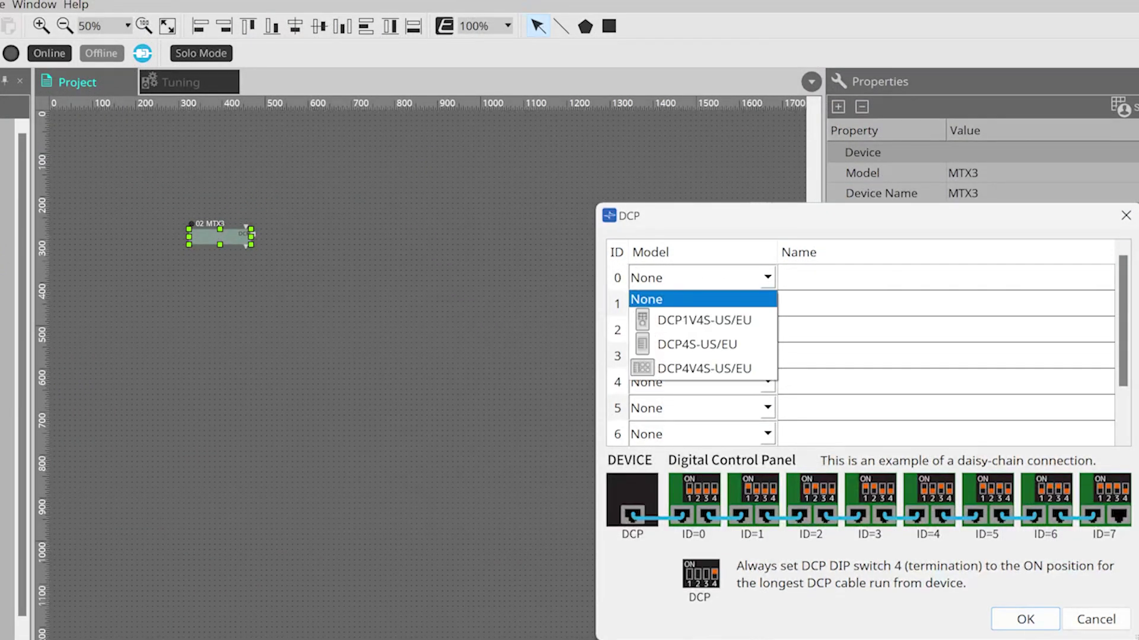
{"action": "left_click", "coordinate": [694, 318]}
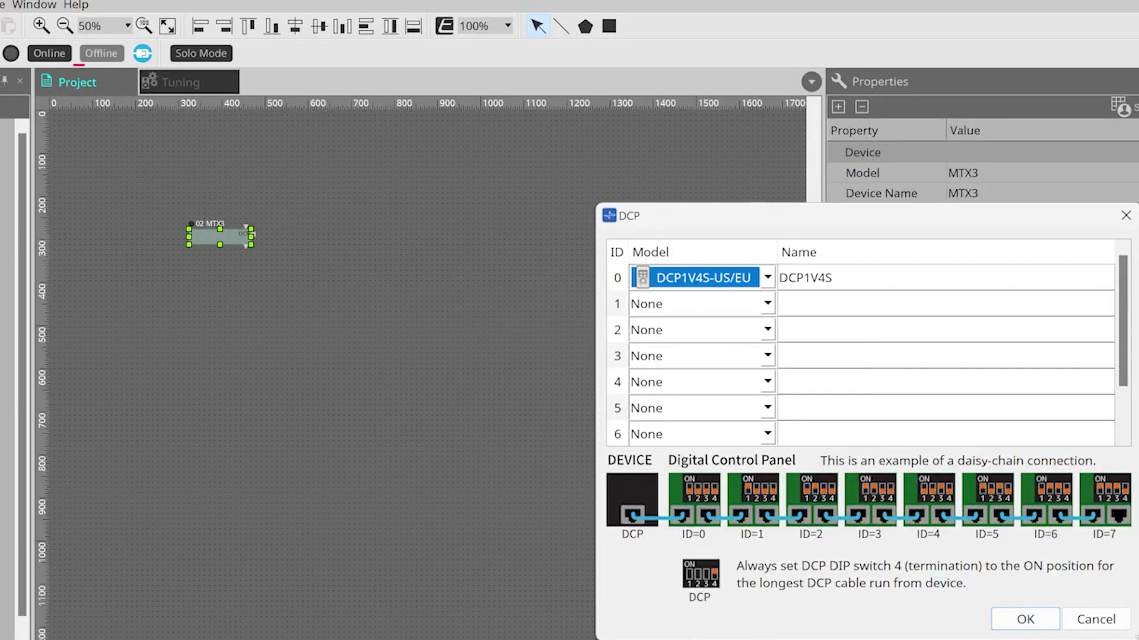
{"action": "key", "text": "Return"}
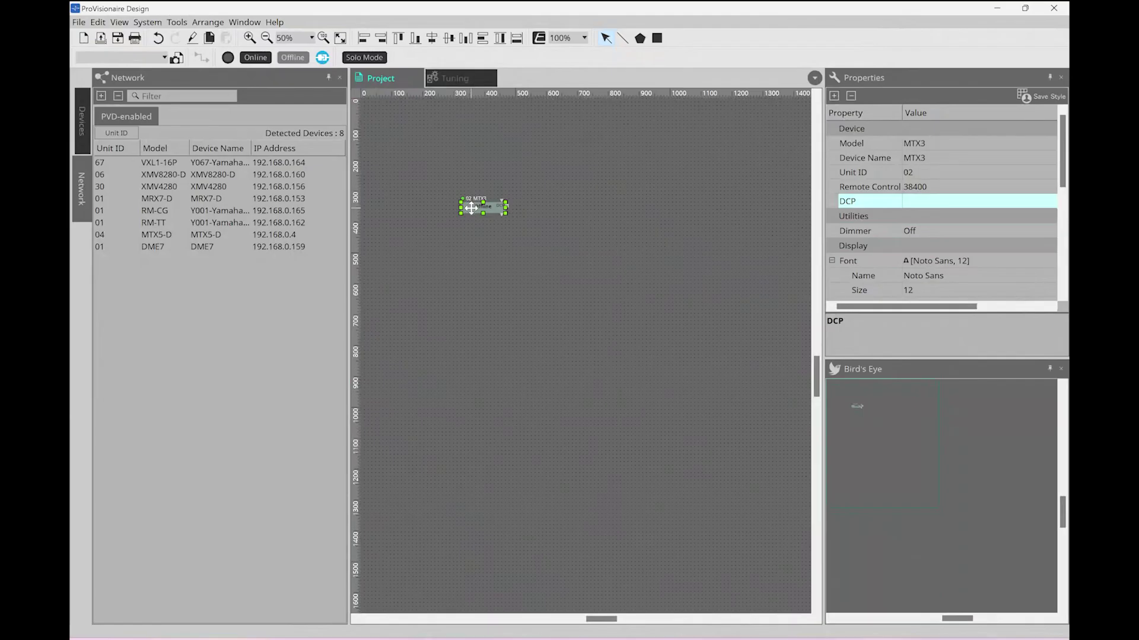
Step: Open the MTX3 signal-flow diagram, inspect the Input Ch editor, then close it
{"action": "left_click", "coordinate": [471, 207]}
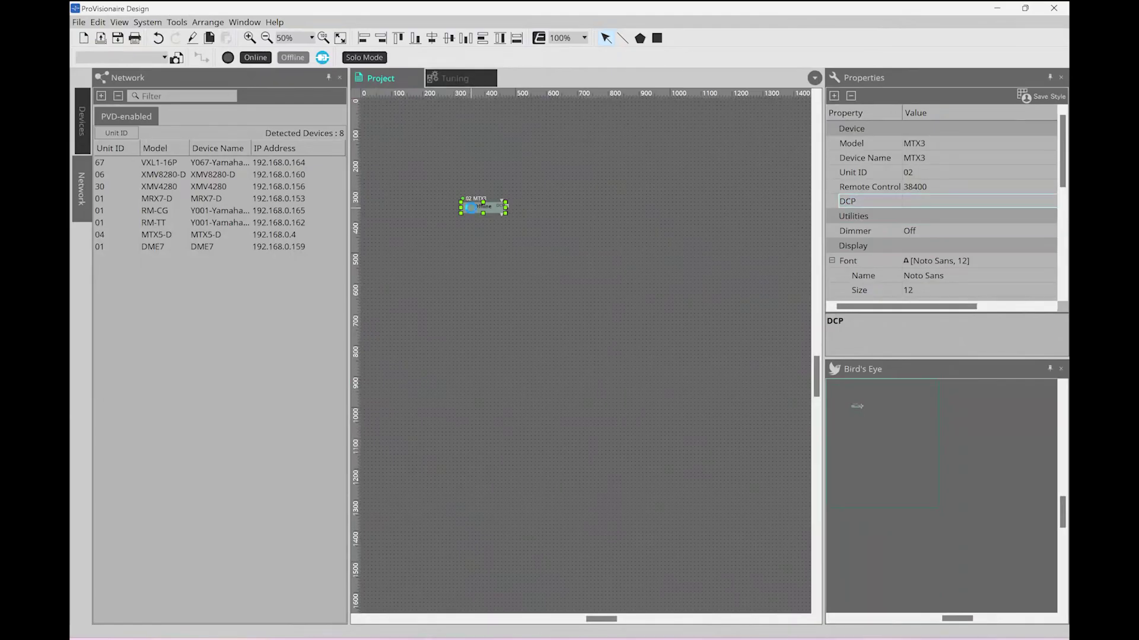
{"action": "double_click", "coordinate": [471, 208]}
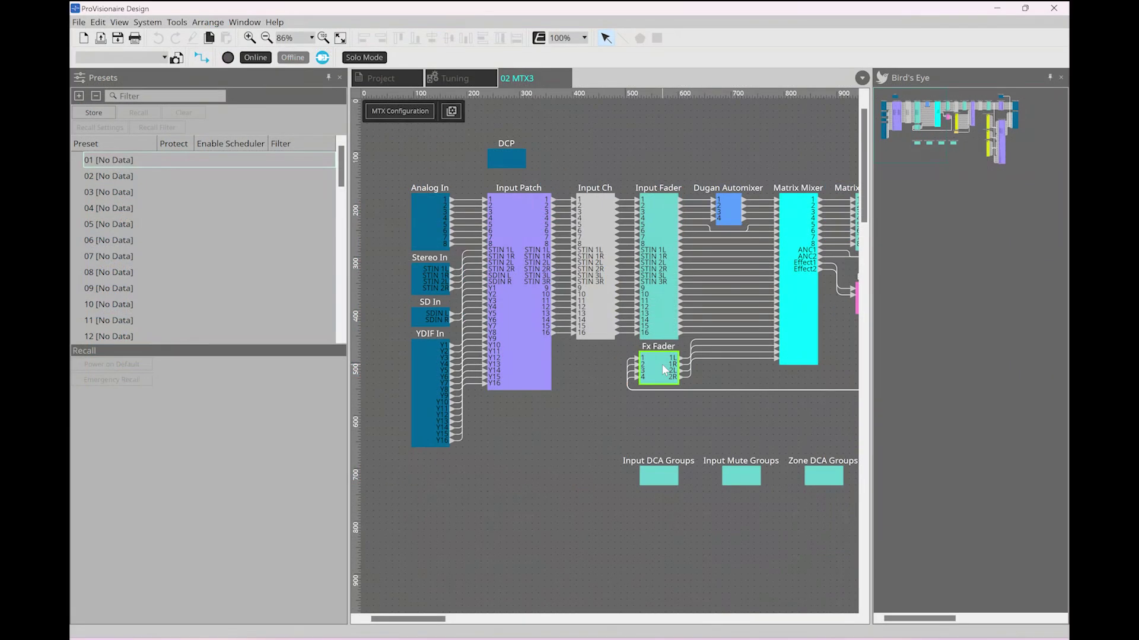
{"action": "double_click", "coordinate": [594, 267]}
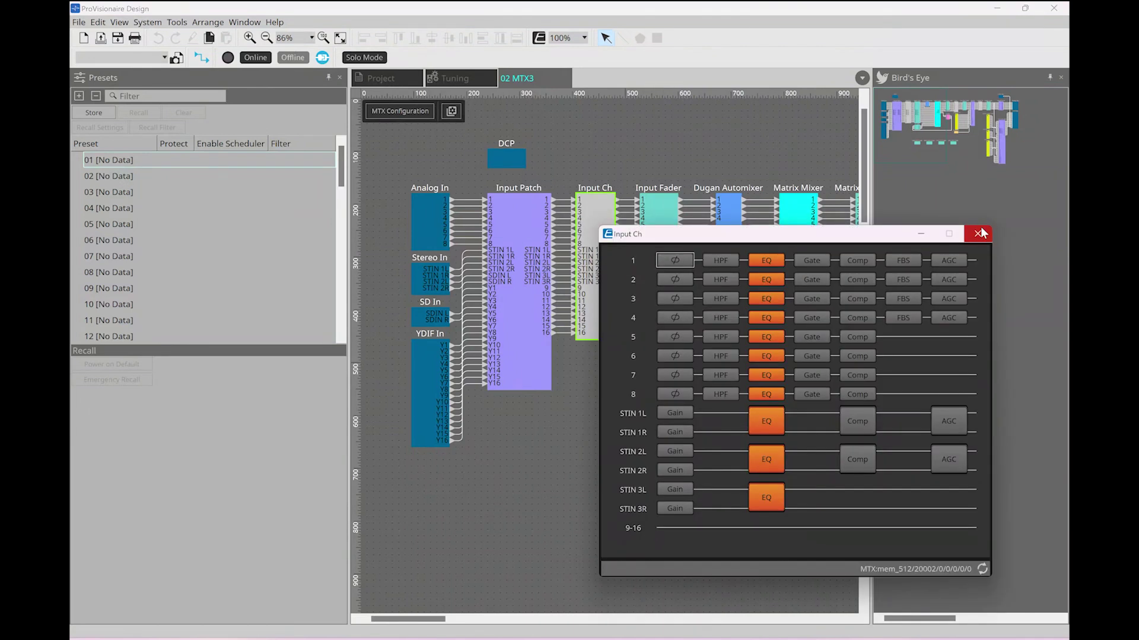
{"action": "left_click", "coordinate": [980, 234]}
{"action": "left_click", "coordinate": [664, 369]}
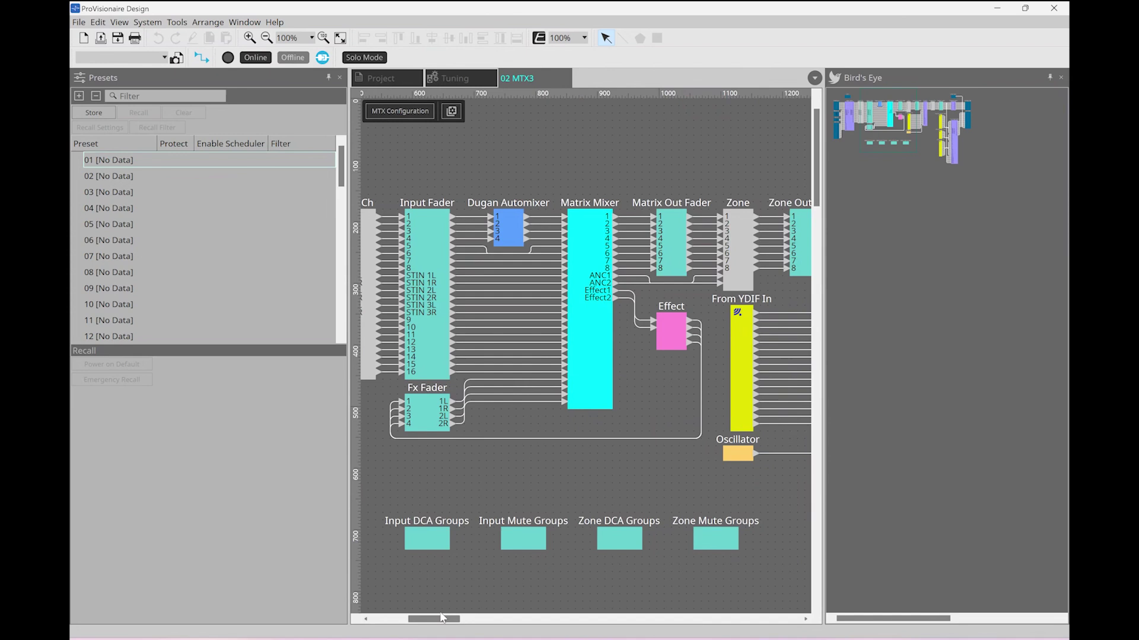
{"action": "left_click_drag", "start_coordinate": [434, 617], "coordinate": [403, 618]}
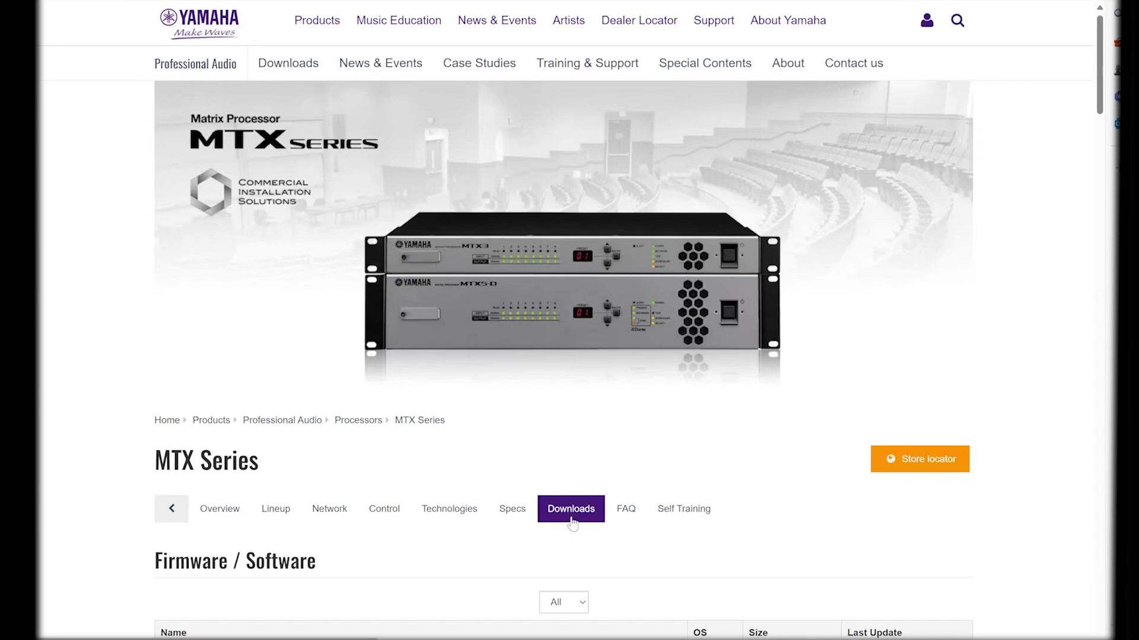
Step: Scroll the MTX Series Downloads list down to the MTX/MRX library files
{"action": "scroll", "coordinate": [573, 522], "scroll_direction": "down", "scroll_amount": 20}
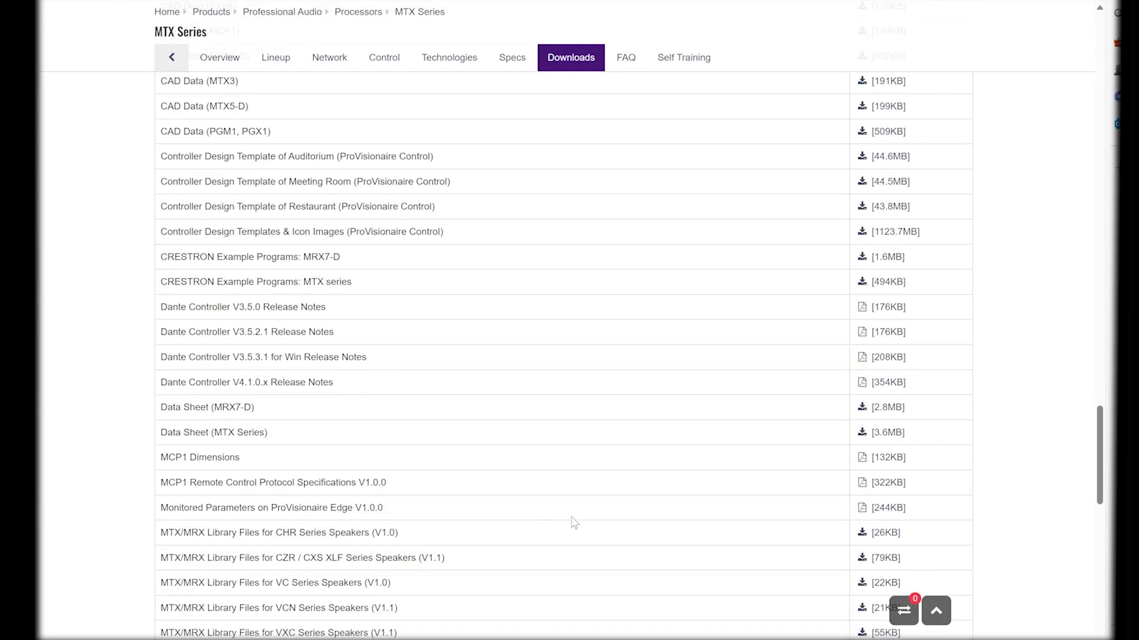
{"action": "scroll", "coordinate": [574, 522], "scroll_direction": "down", "scroll_amount": 6}
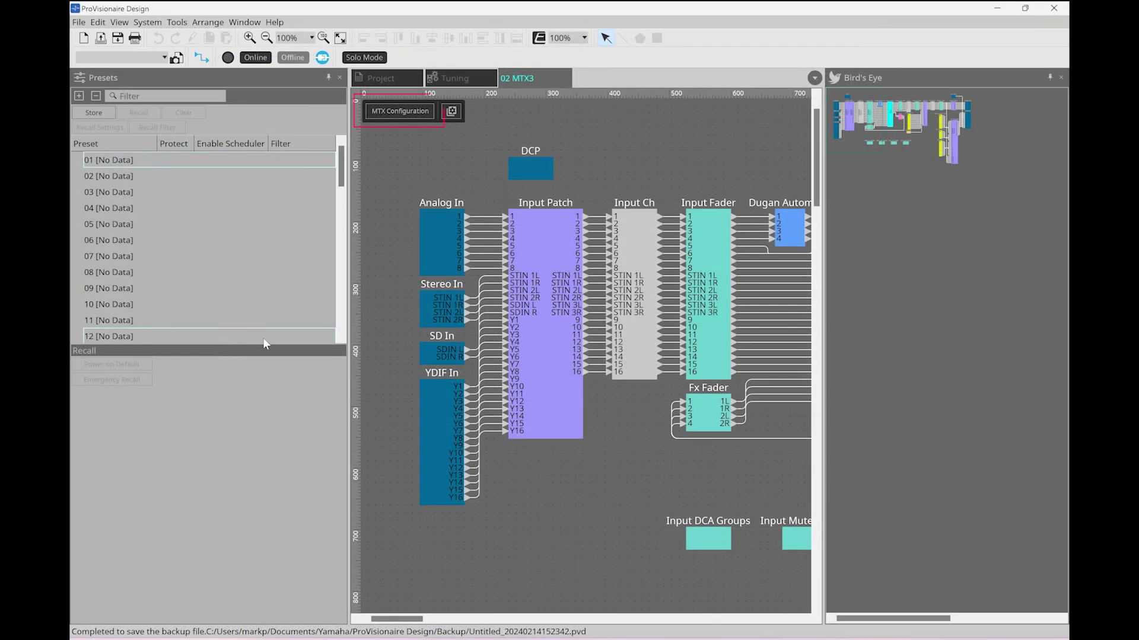
Step: Review the MTX3 input/output configuration and Advanced Settings, then show the extra MTX tools list
{"action": "left_click", "coordinate": [406, 112]}
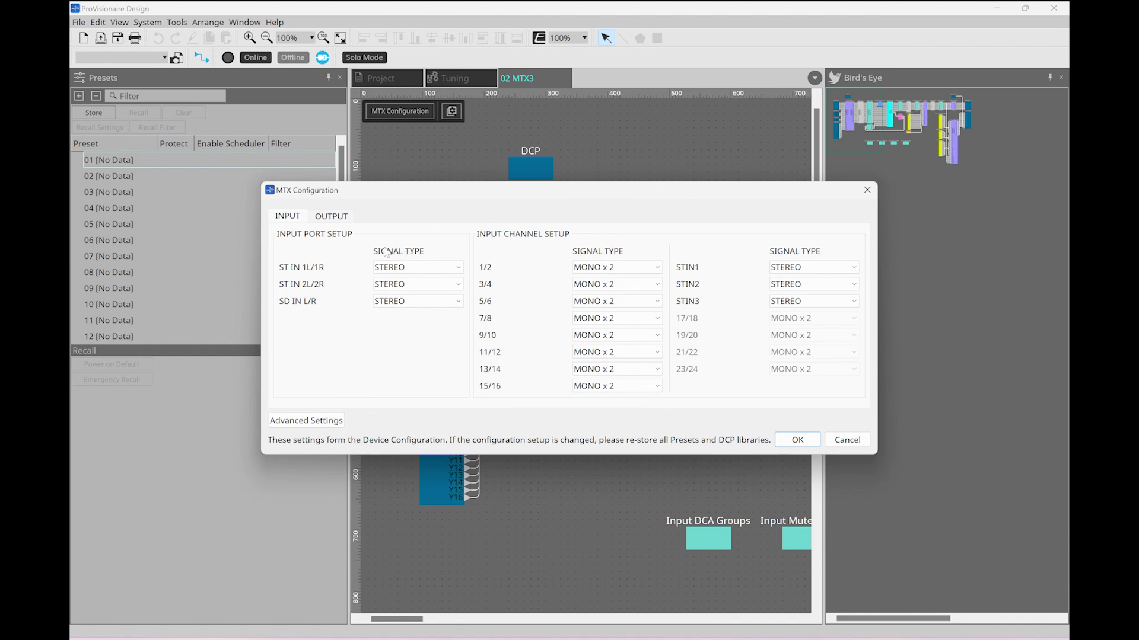
{"action": "left_click", "coordinate": [305, 420]}
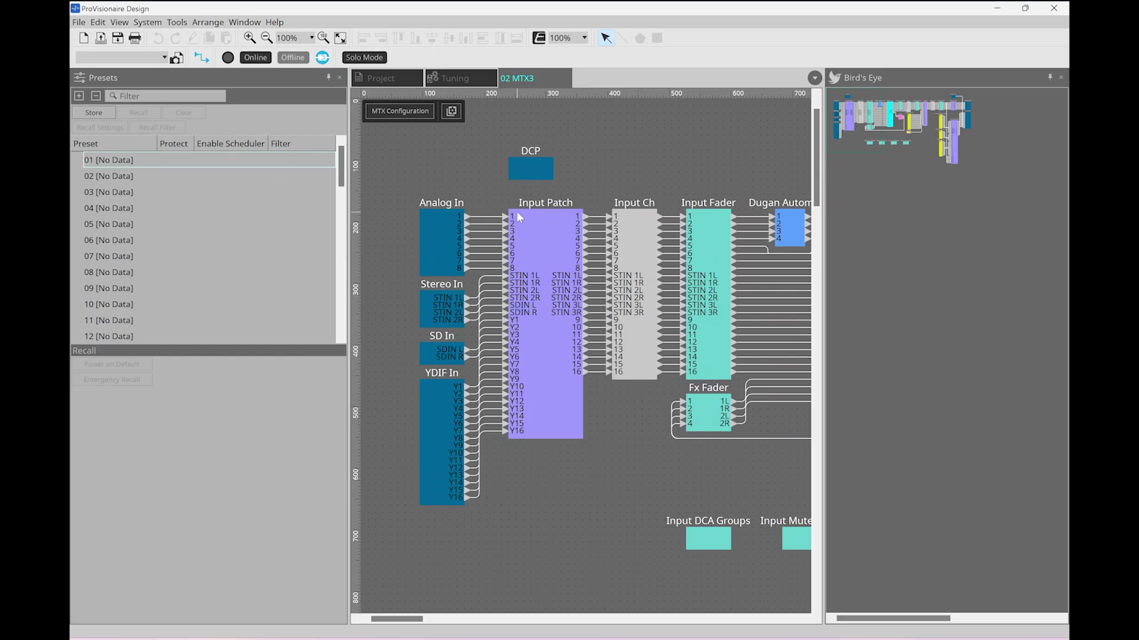
{"action": "left_click", "coordinate": [451, 111]}
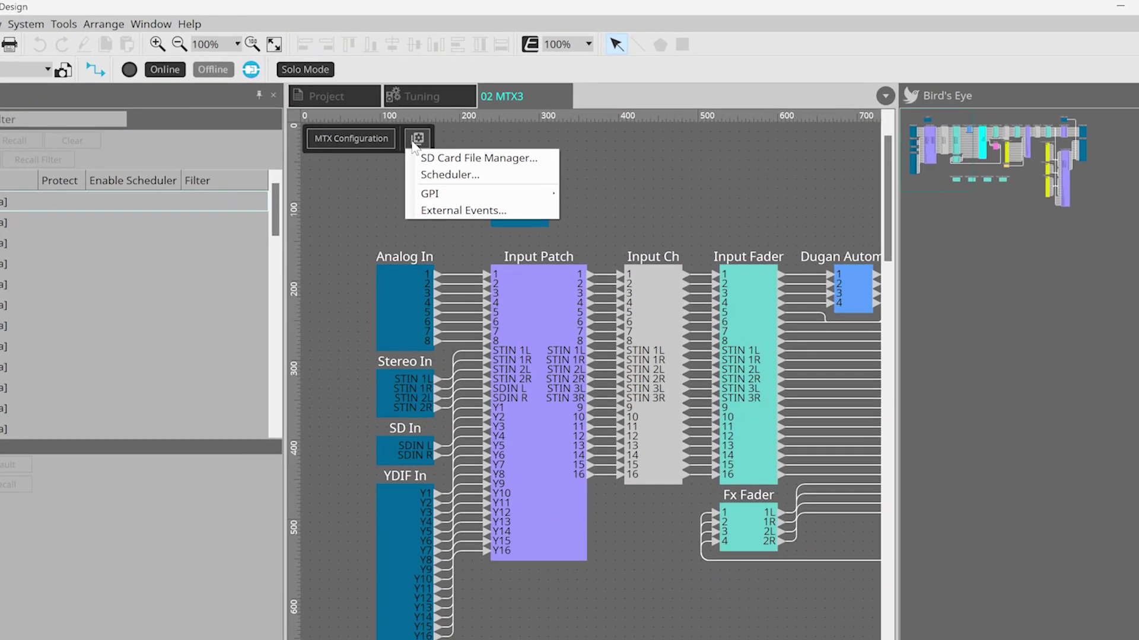
Step: Check the Scheduler calendar, then bring up the External Events settings for Event 01
{"action": "left_click", "coordinate": [436, 175]}
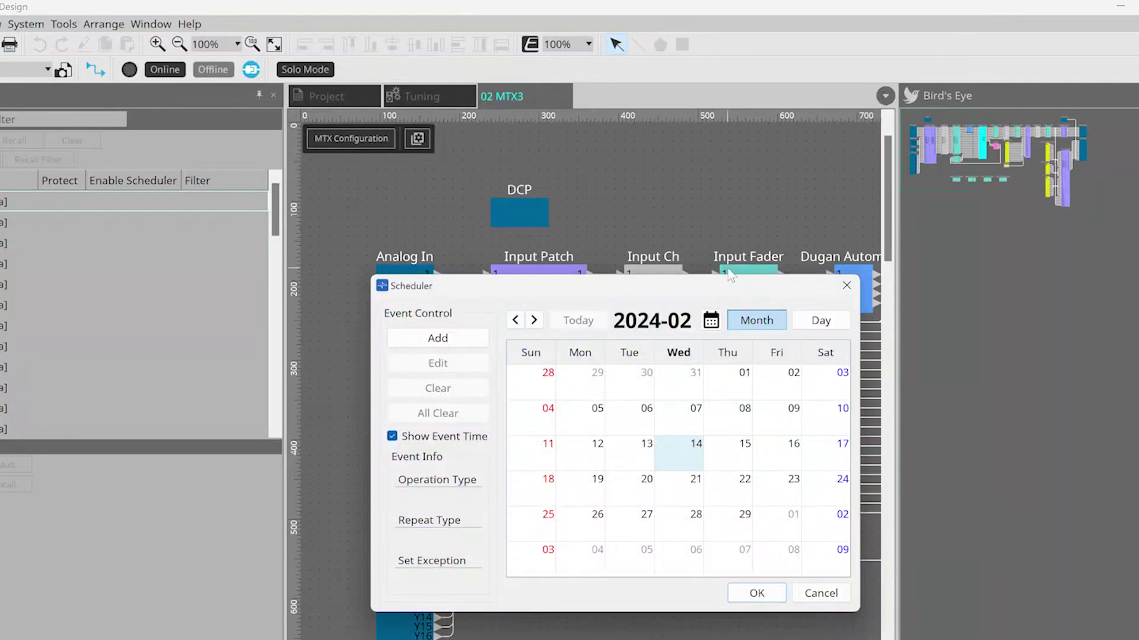
{"action": "left_click", "coordinate": [844, 287]}
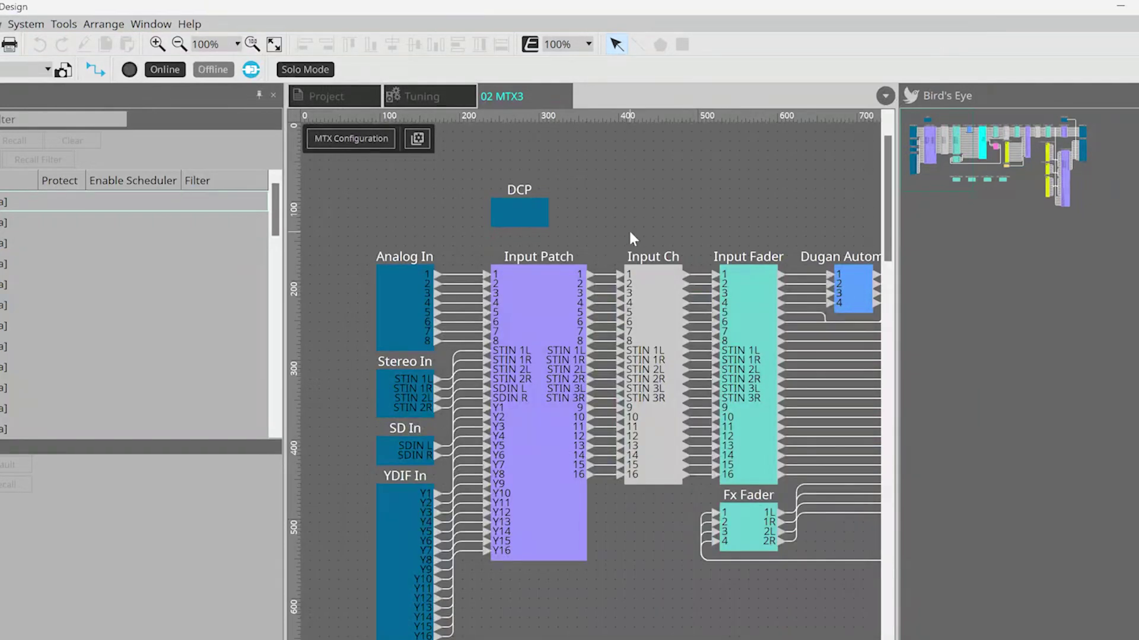
{"action": "left_click", "coordinate": [418, 140]}
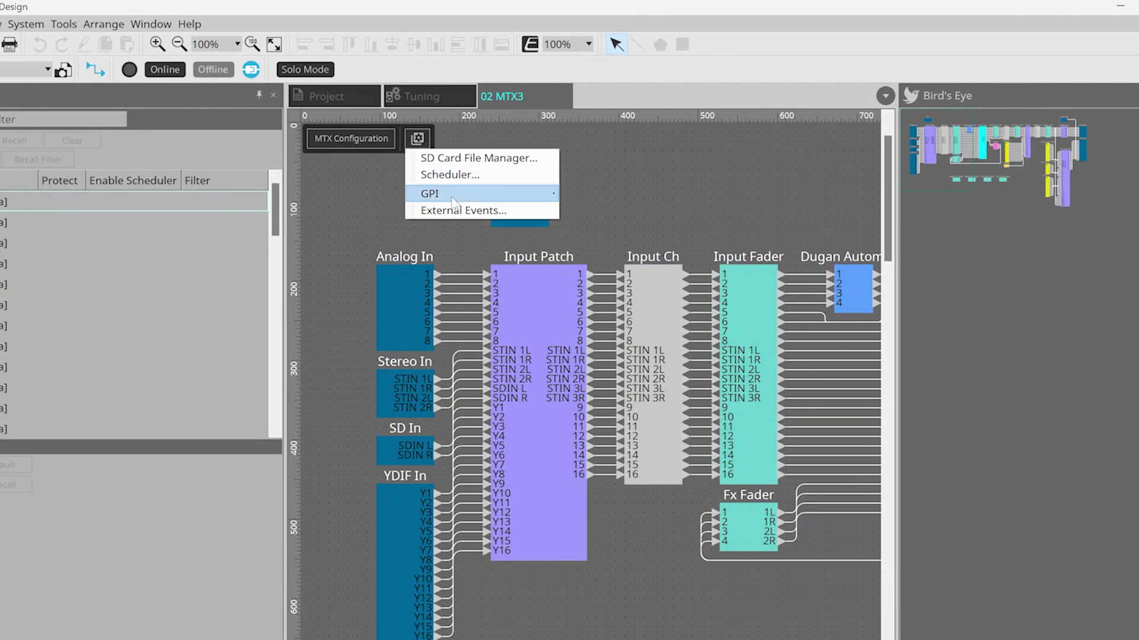
{"action": "mouse_move", "coordinate": [454, 202]}
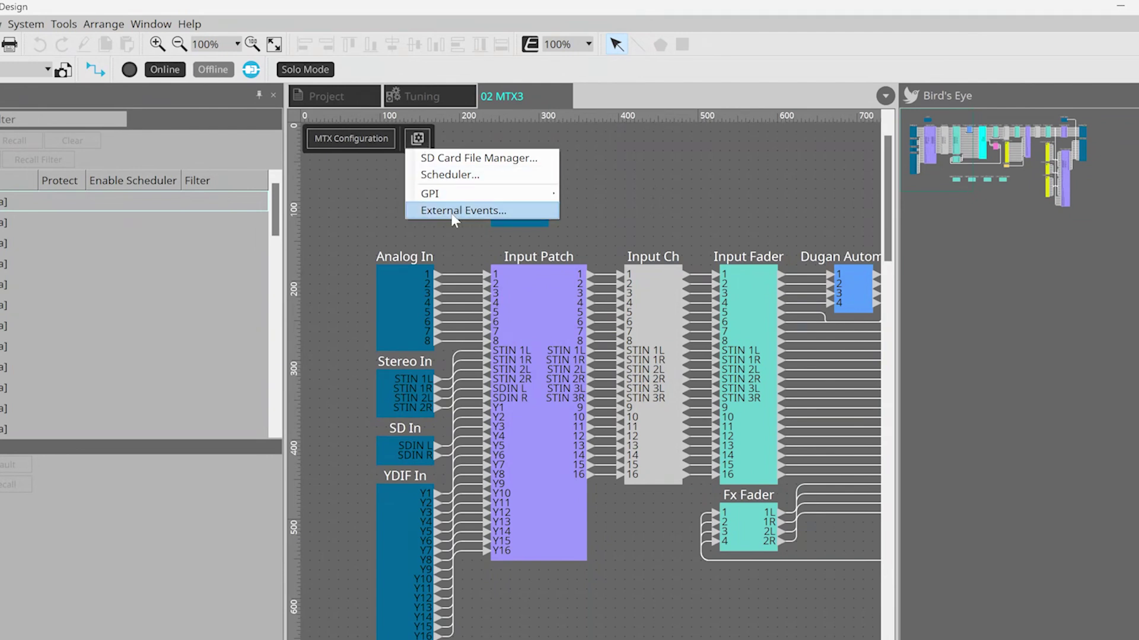
{"action": "left_click", "coordinate": [453, 215]}
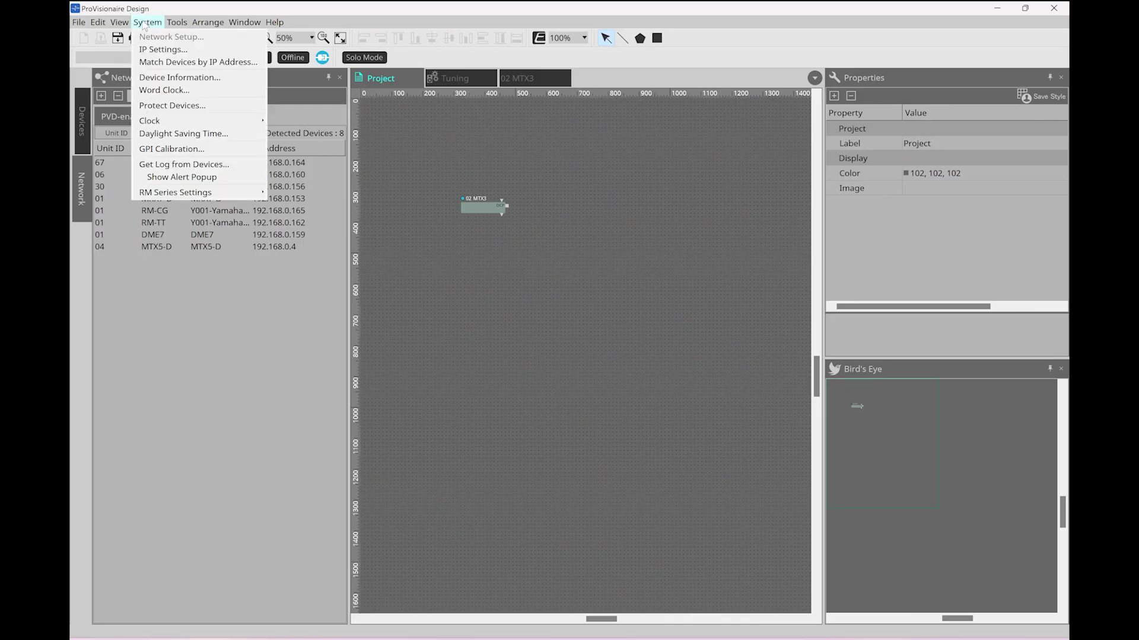
Step: Bring up System > GPI Calibration for the 02 MTX3
{"action": "left_click", "coordinate": [170, 150]}
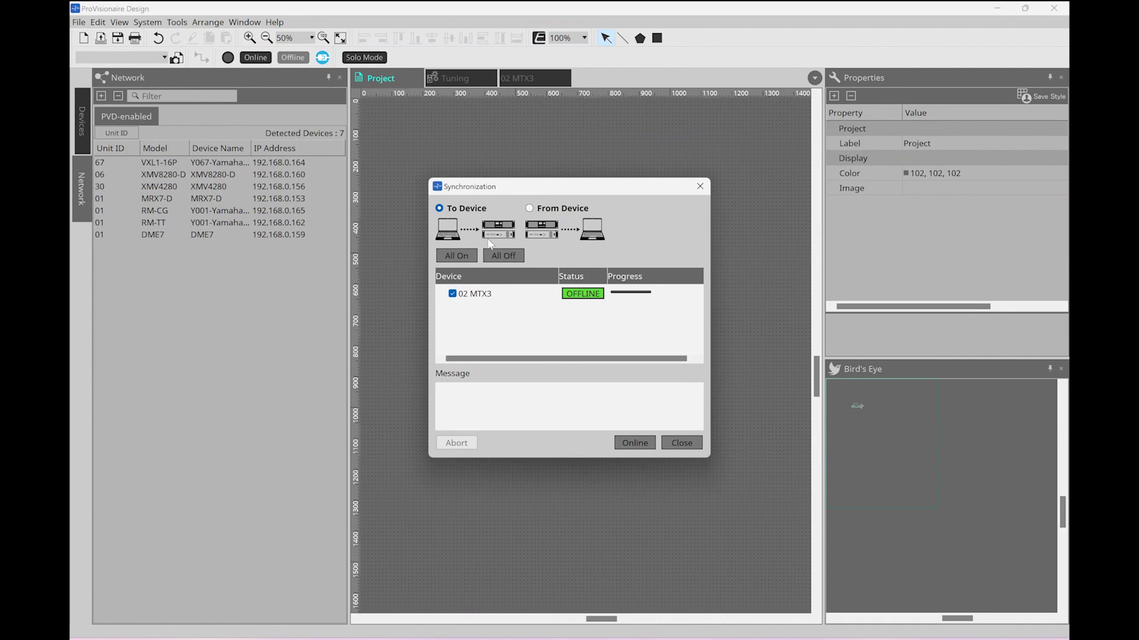
Step: Choose From Device in the Synchronization dialog to pull the 04 MTX5-D settings
{"action": "left_click", "coordinate": [630, 444]}
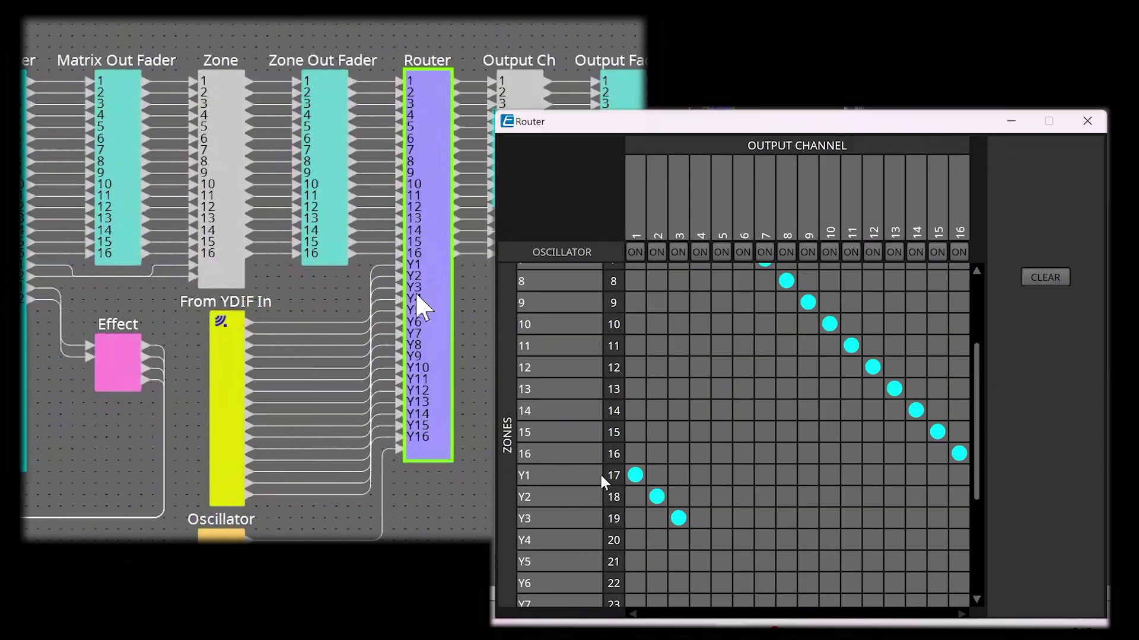
Step: Route input Y4 to output channel 4 in the Router grid
{"action": "left_click", "coordinate": [700, 539]}
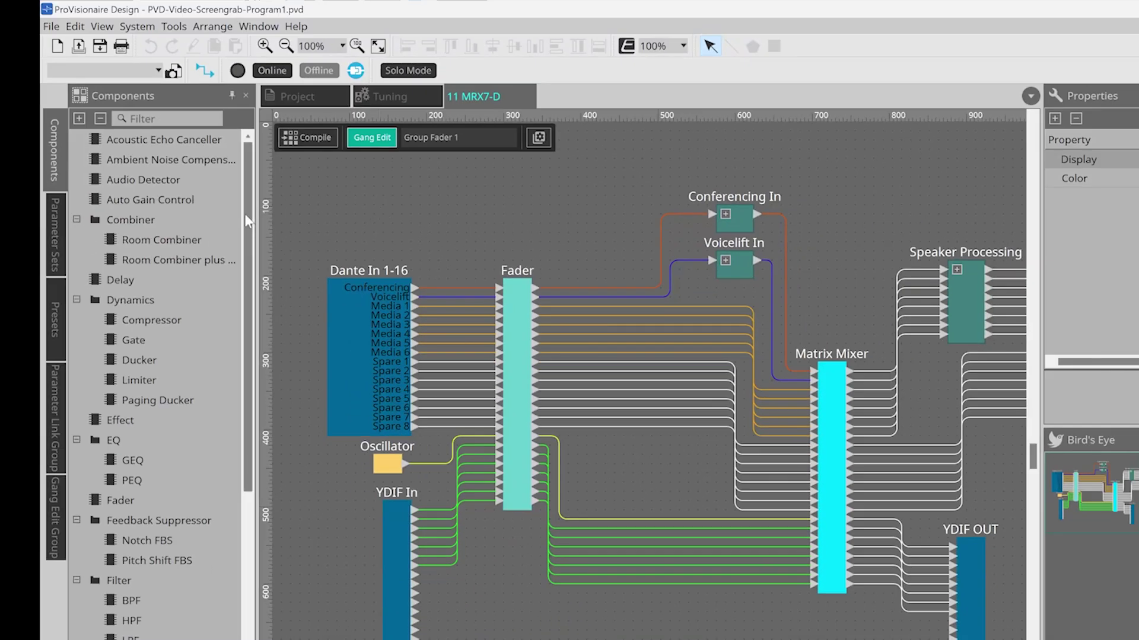
Step: Open the 11 MRX7-D sheet and show its Param. Set with Fader [30001], Snapshots 01 and 02, and snapshot group
{"action": "mouse_move", "coordinate": [245, 214]}
{"action": "left_mouse_down"}
{"action": "mouse_move", "coordinate": [239, 492]}
{"action": "mouse_move", "coordinate": [265, 205]}
{"action": "mouse_move", "coordinate": [255, 199]}
{"action": "left_mouse_up"}
{"action": "left_click", "coordinate": [53, 228]}
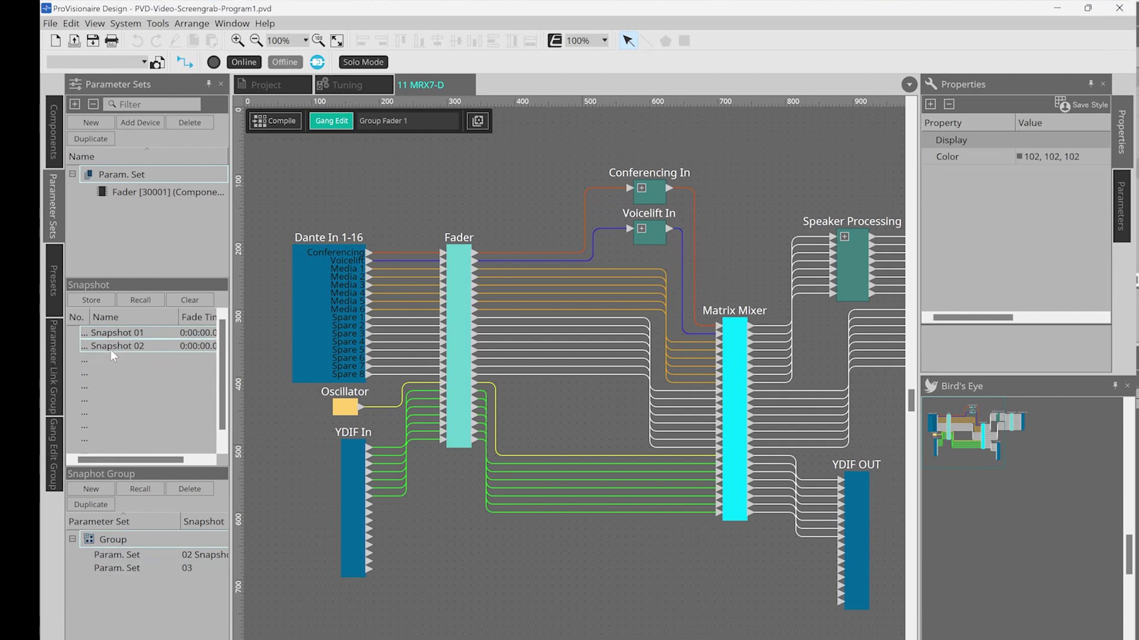
Step: Put Snapshot 01 into the Snapshot Group and assign that group to Remote Control Setup row 1
{"action": "left_click_drag", "start_coordinate": [114, 337], "coordinate": [104, 544]}
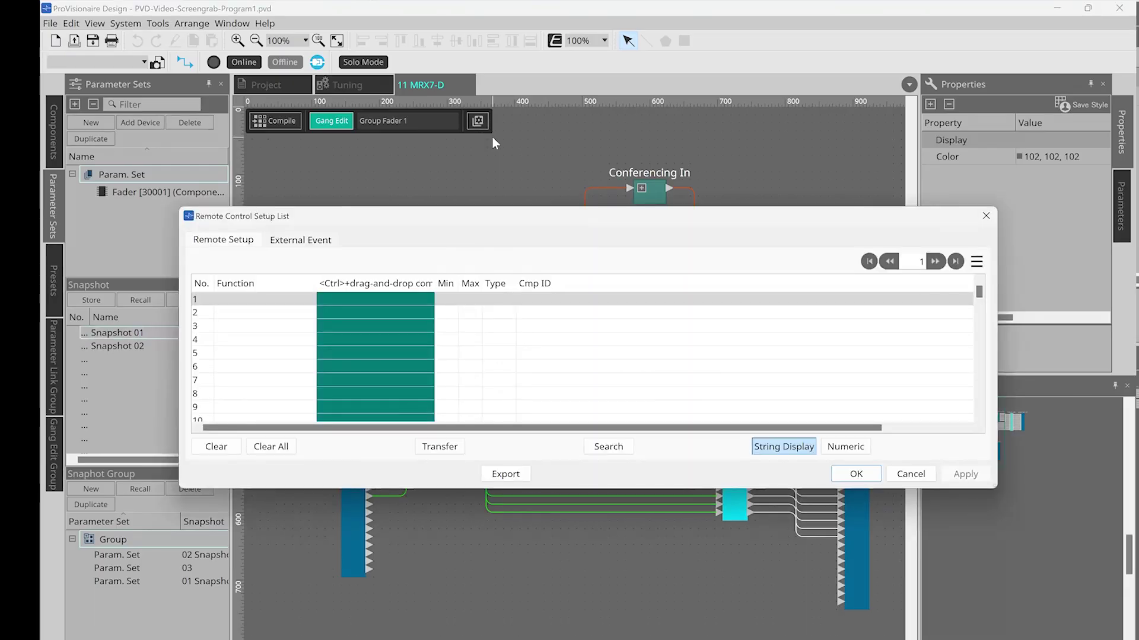
{"action": "left_click_drag", "start_coordinate": [113, 539], "coordinate": [359, 291]}
{"action": "left_click", "coordinate": [302, 304]}
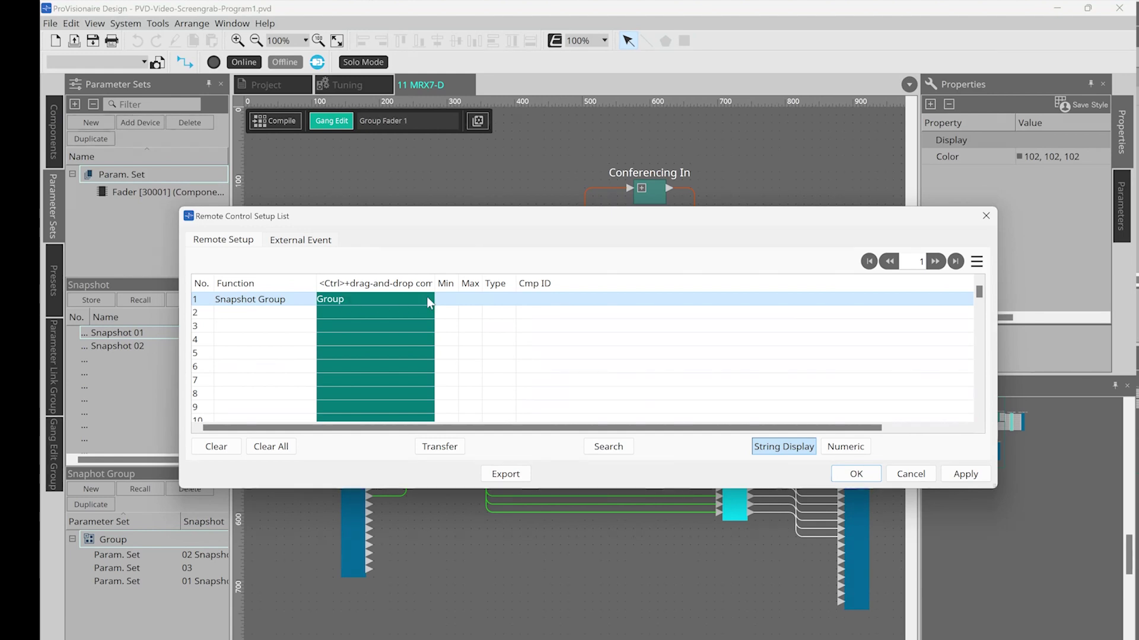
{"action": "left_click_drag", "start_coordinate": [433, 289], "coordinate": [573, 289]}
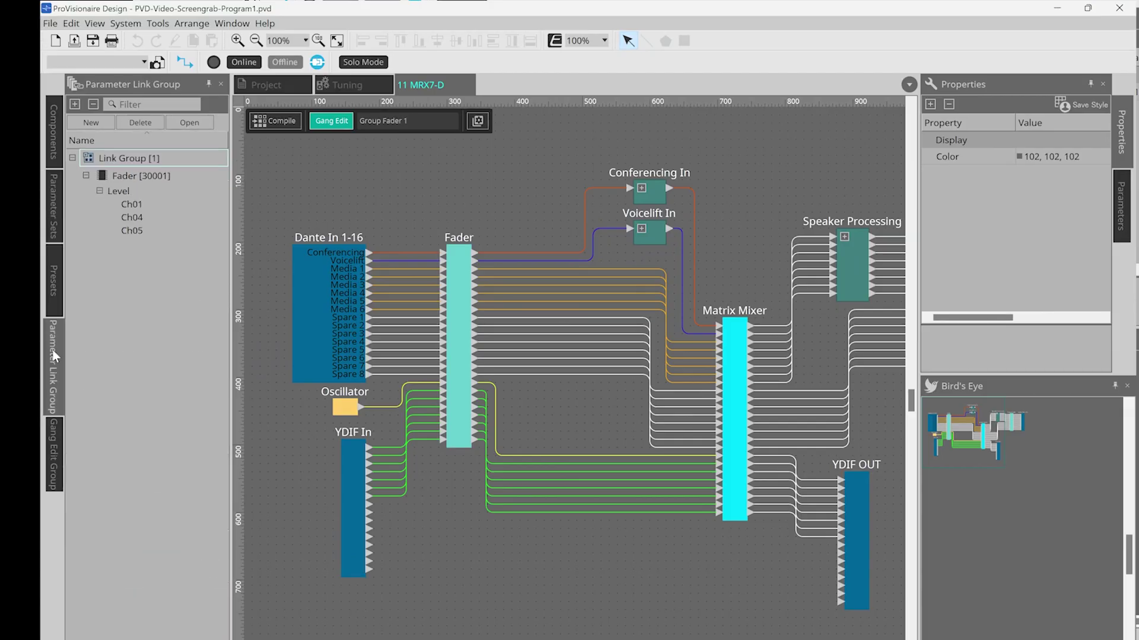
Step: Delete Ch04 from Link Group [1], then open the Fader and Link Group [1] editors to check Relative mode
{"action": "left_click", "coordinate": [133, 215]}
{"action": "key", "text": "Delete"}
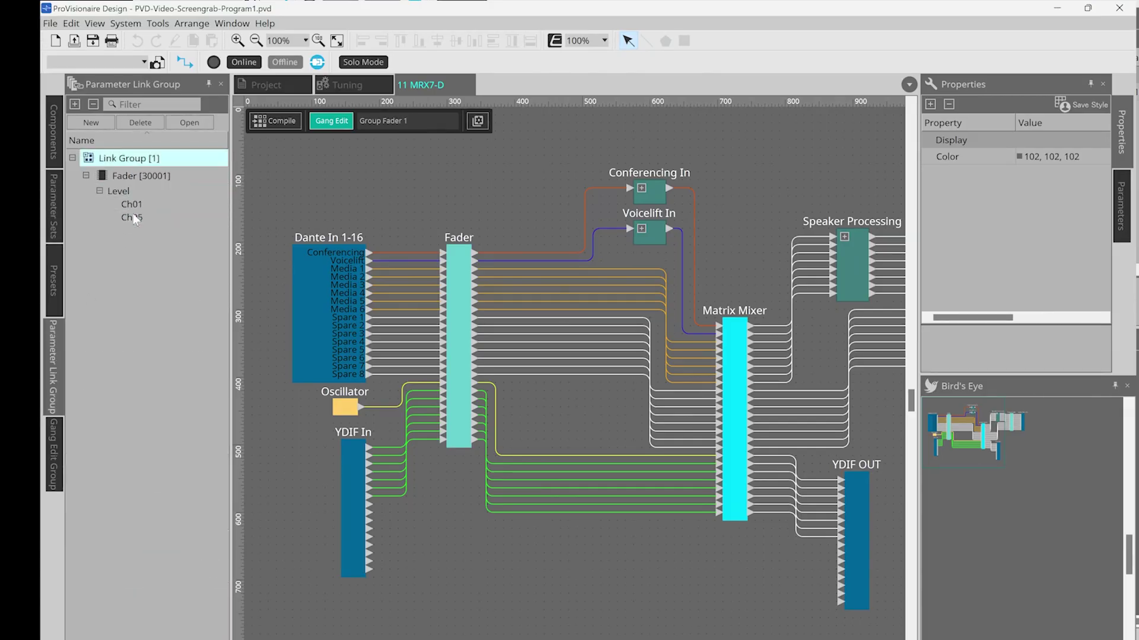
{"action": "double_click", "coordinate": [457, 296]}
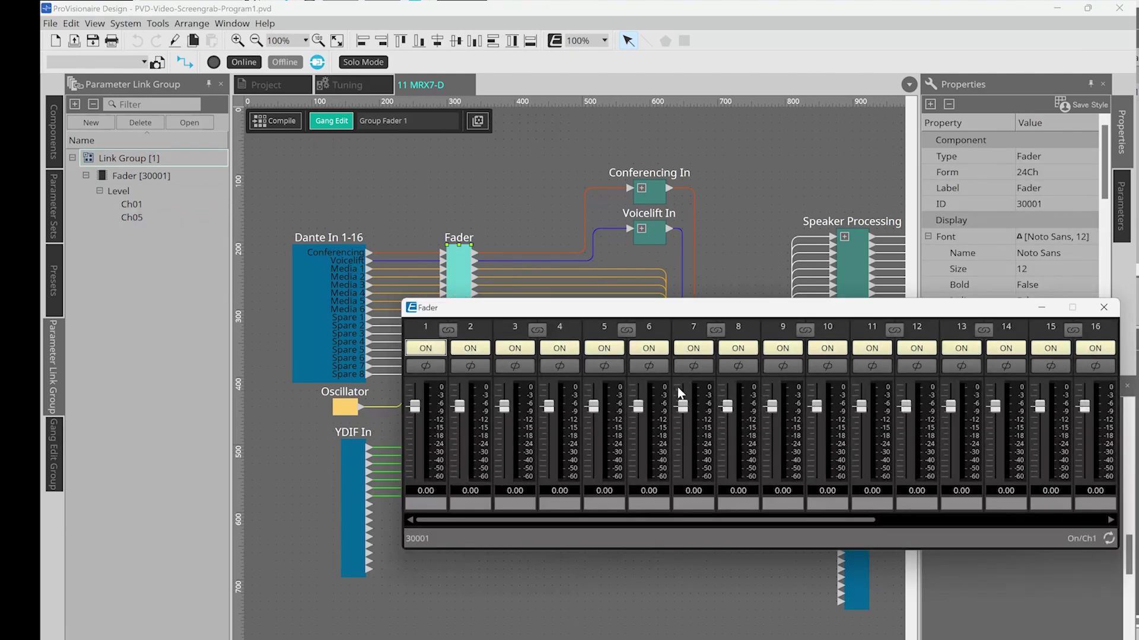
{"action": "left_click_drag", "start_coordinate": [683, 407], "coordinate": [350, 275]}
{"action": "double_click", "coordinate": [139, 176]}
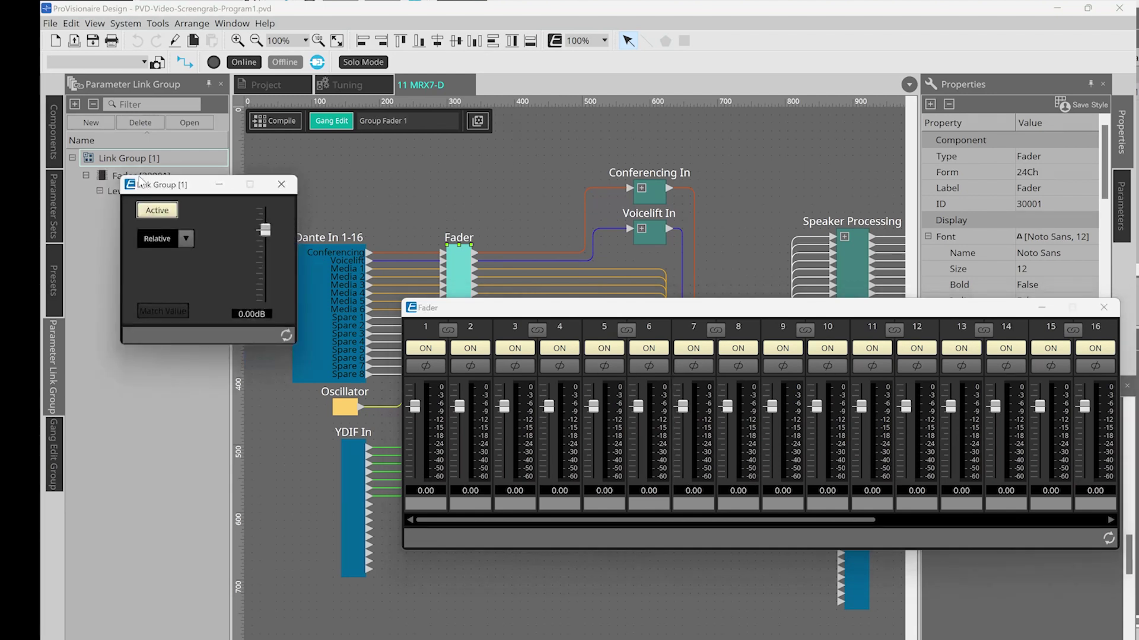
{"action": "left_click", "coordinate": [175, 237]}
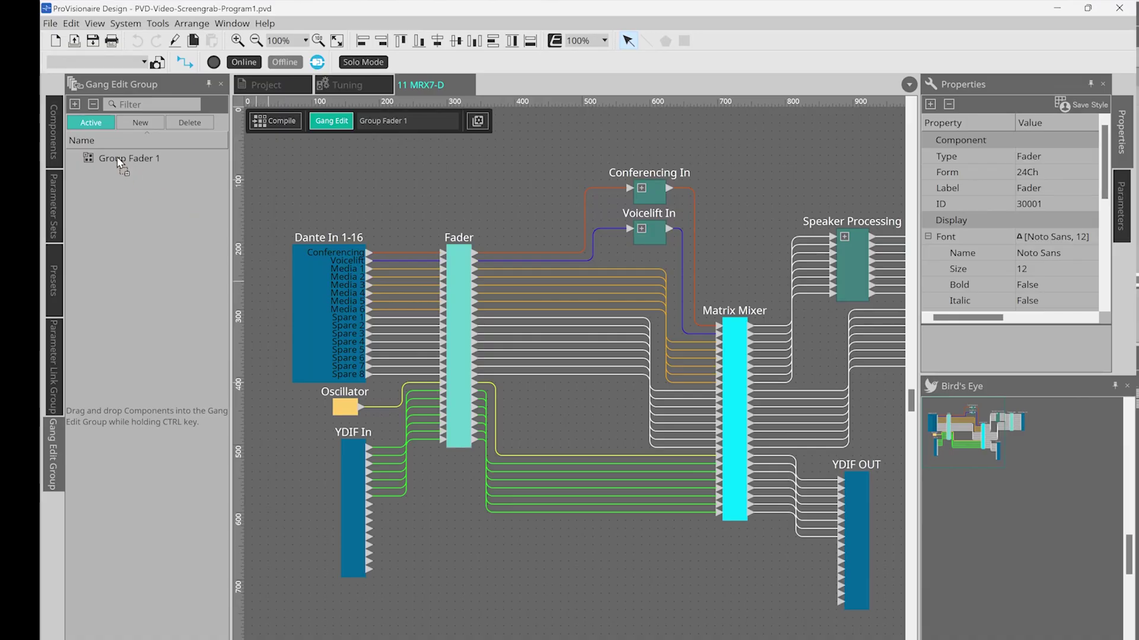
Step: Add the Fader block to Group Fader 1, then try adding the Matrix Mixer as well
{"action": "left_click_drag", "start_coordinate": [120, 163], "coordinate": [120, 163]}
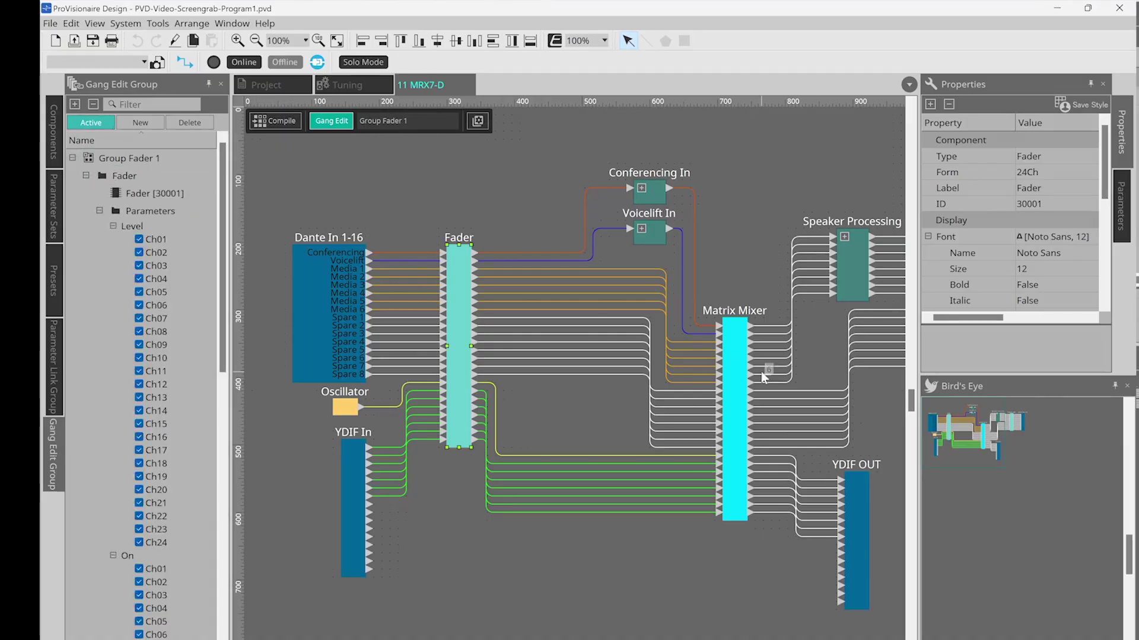
{"action": "left_click_drag", "start_coordinate": [733, 372], "coordinate": [123, 158]}
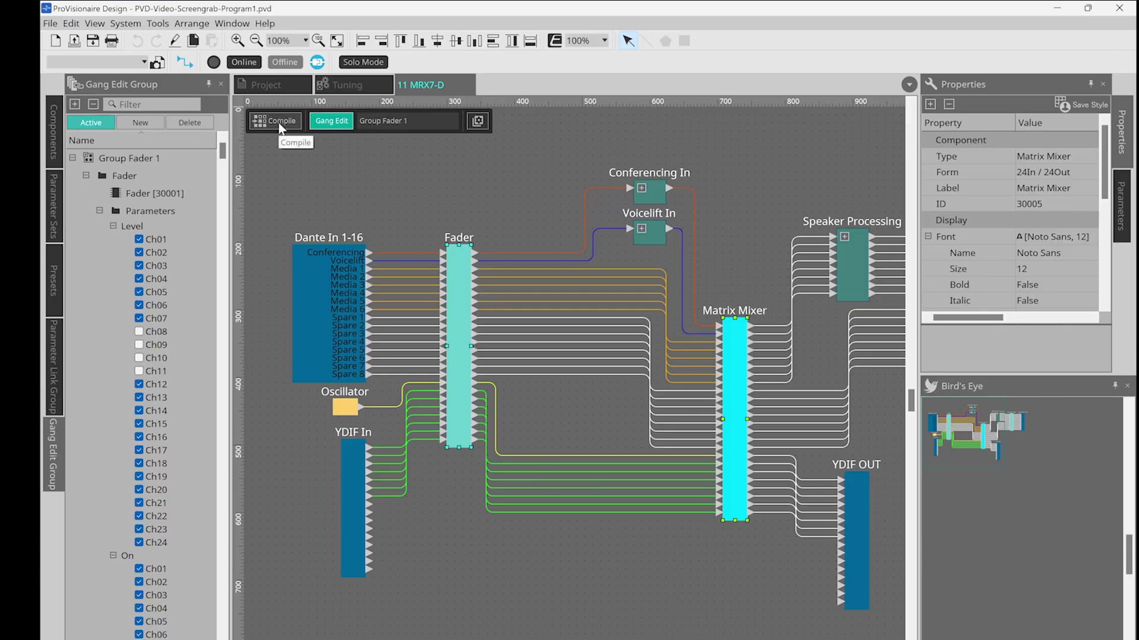
Step: Compile the MRX7-D design, close the results, and sync To Device online with 11 MRX7-D
{"action": "left_click", "coordinate": [278, 122]}
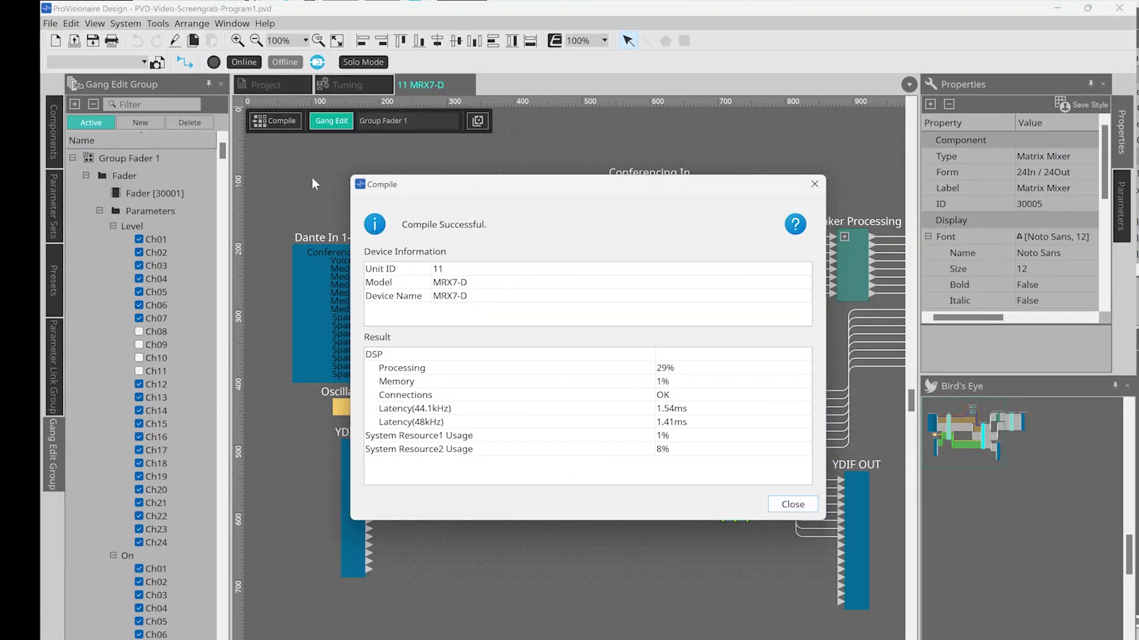
{"action": "left_click", "coordinate": [815, 184]}
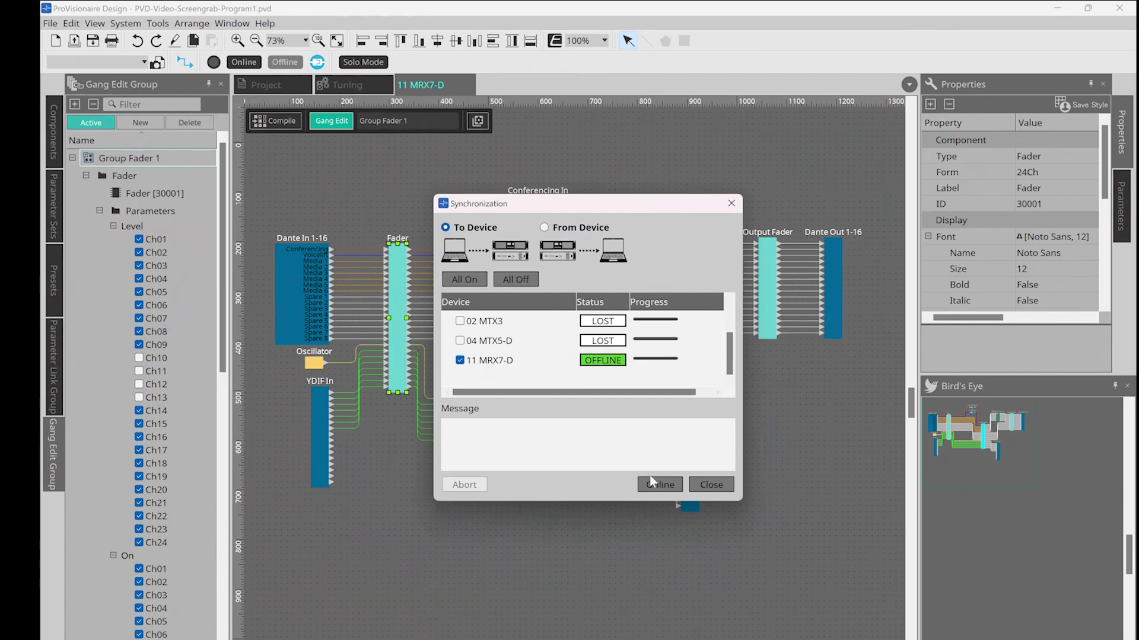
{"action": "left_click", "coordinate": [650, 478]}
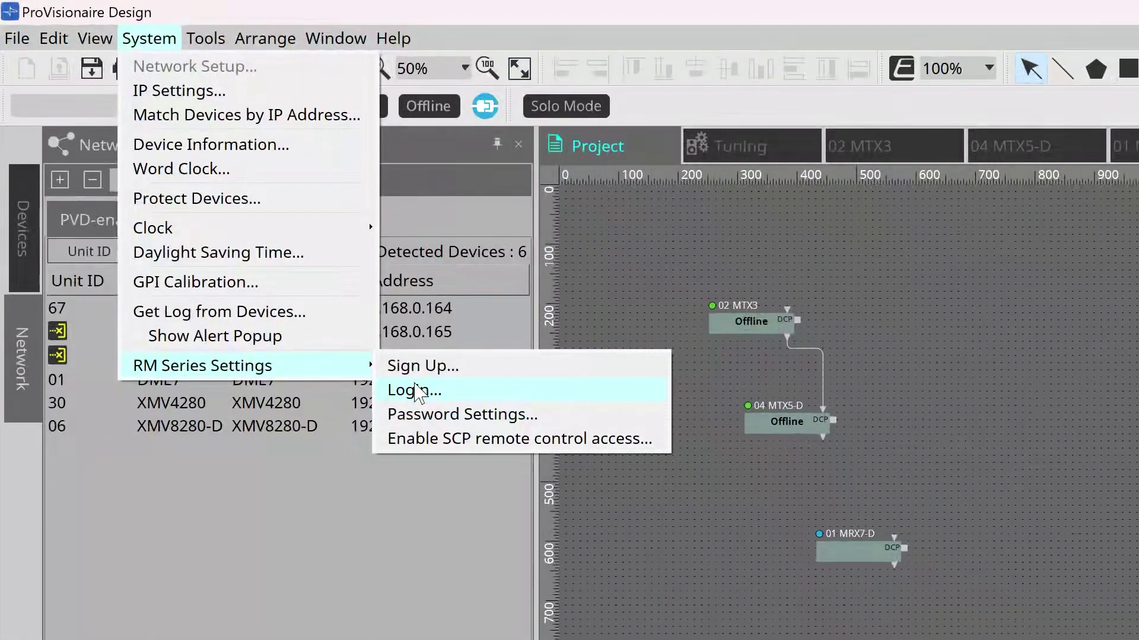
Step: Log in to the RM-CG and RM-TT microphones with the password, then open the Microphone Settings block
{"action": "left_click", "coordinate": [418, 390]}
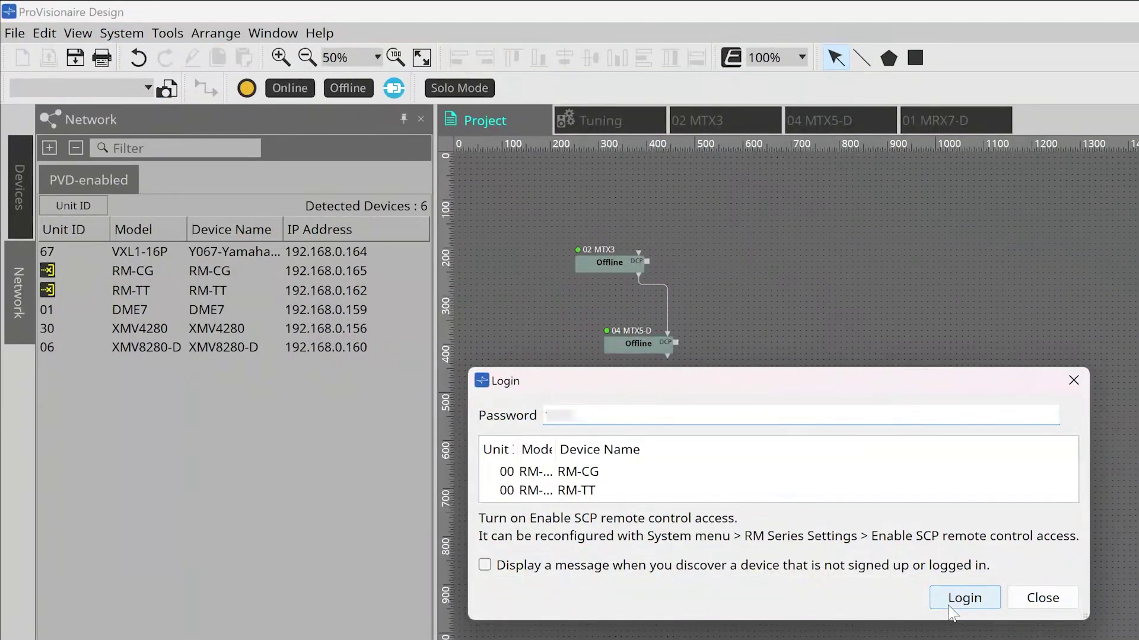
{"action": "left_click", "coordinate": [964, 598]}
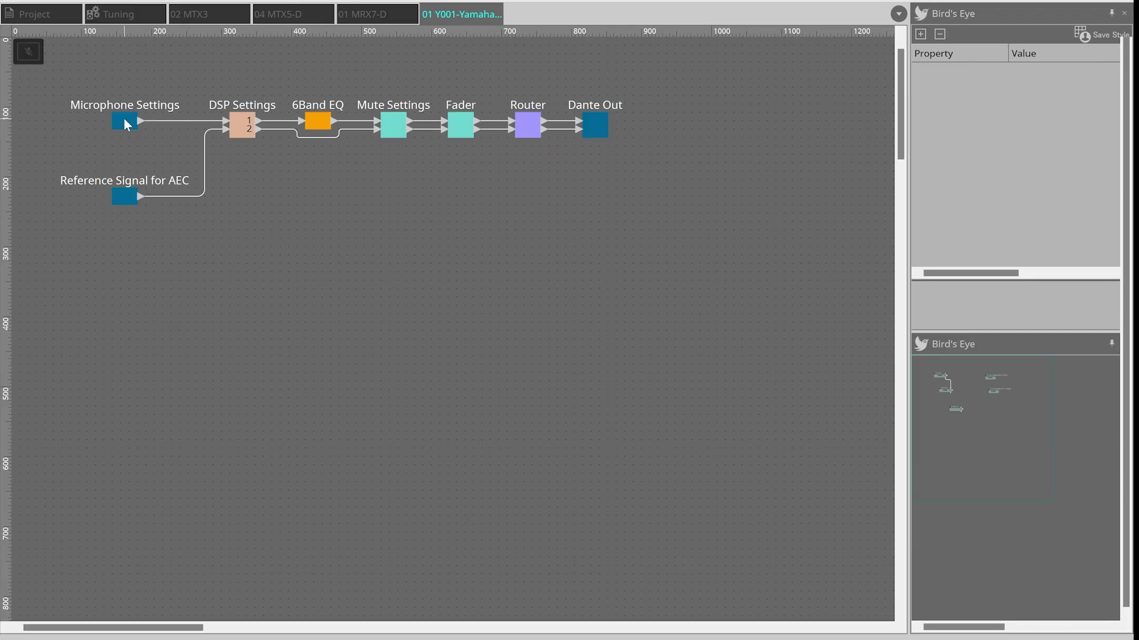
{"action": "double_click", "coordinate": [126, 122]}
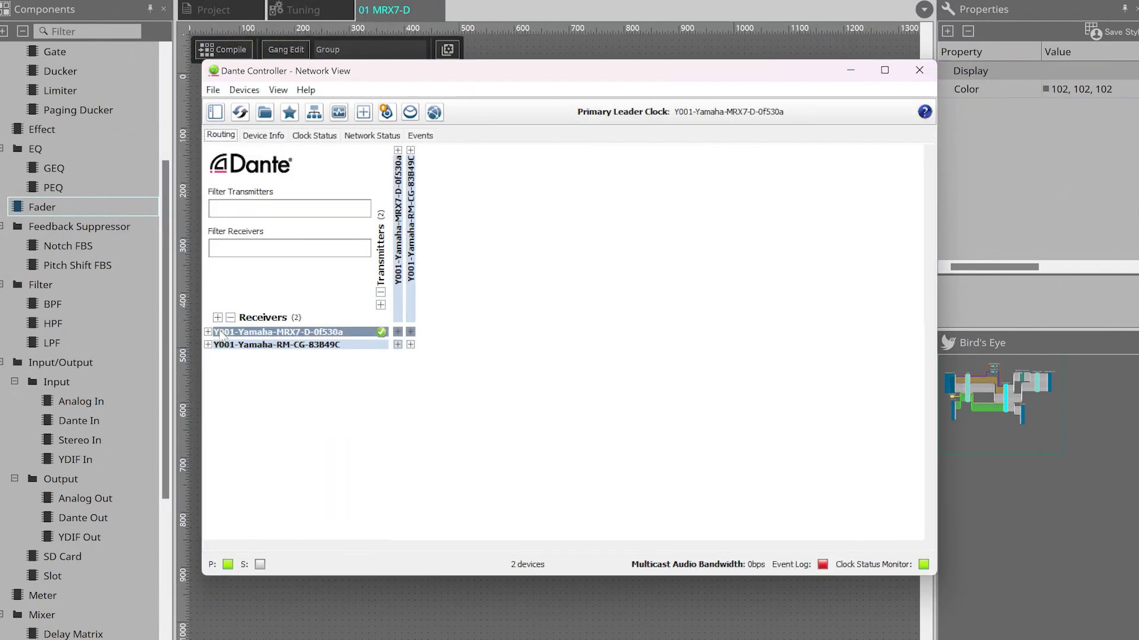
Step: In Dante Controller, subscribe receiver channel 02 to RM-CG channel 02
{"action": "left_click", "coordinate": [208, 332]}
{"action": "left_click", "coordinate": [410, 150]}
{"action": "left_click", "coordinate": [431, 352]}
Step: In the MRX7-D design, set Dante In 1-16 Port Labels 1 and 2 to 'Conferencing' and 'Voicelift'
{"action": "left_click", "coordinate": [850, 70]}
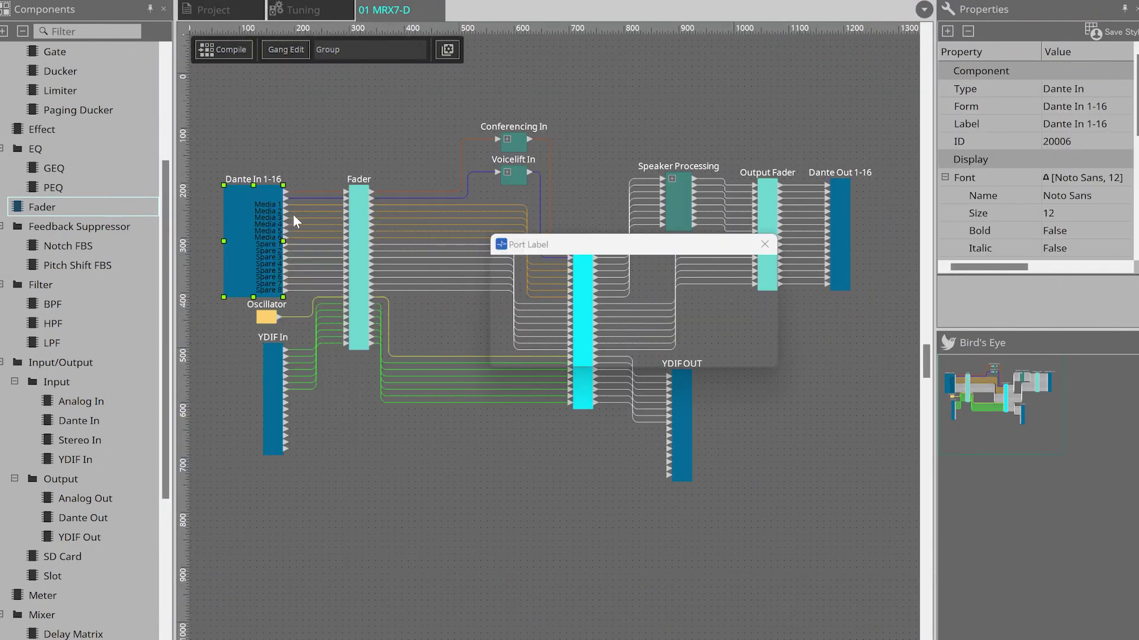
{"action": "double_click", "coordinate": [254, 190]}
{"action": "left_click", "coordinate": [666, 298]}
{"action": "type", "text": "Conferencing"}
{"action": "left_click", "coordinate": [724, 328]}
{"action": "type", "text": "Voicelift"}
{"action": "left_click", "coordinate": [776, 363]}
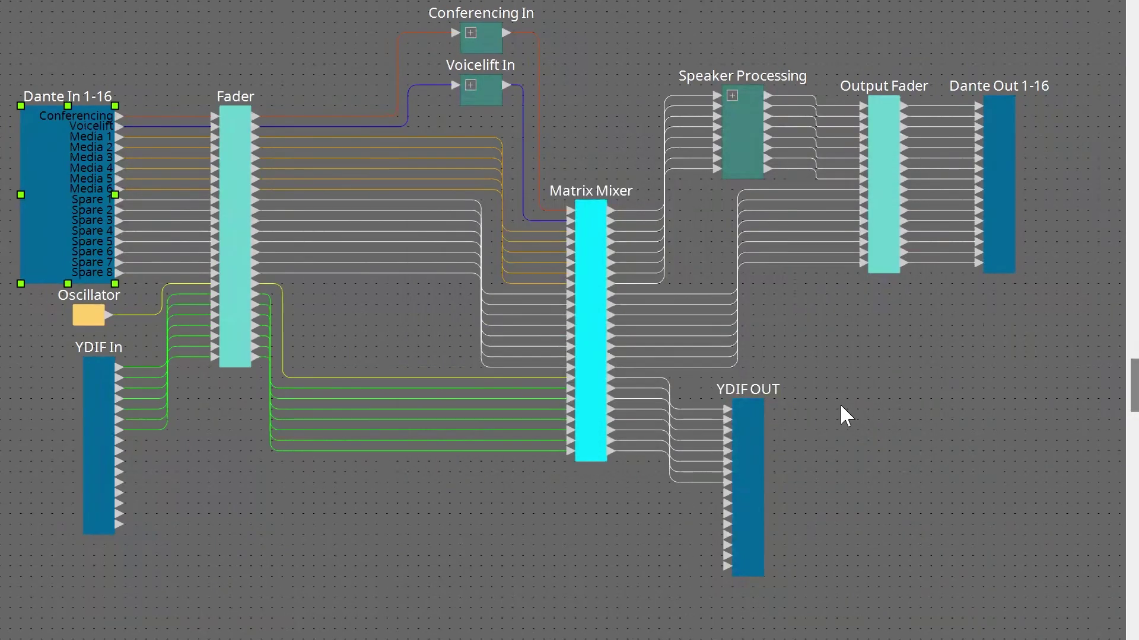